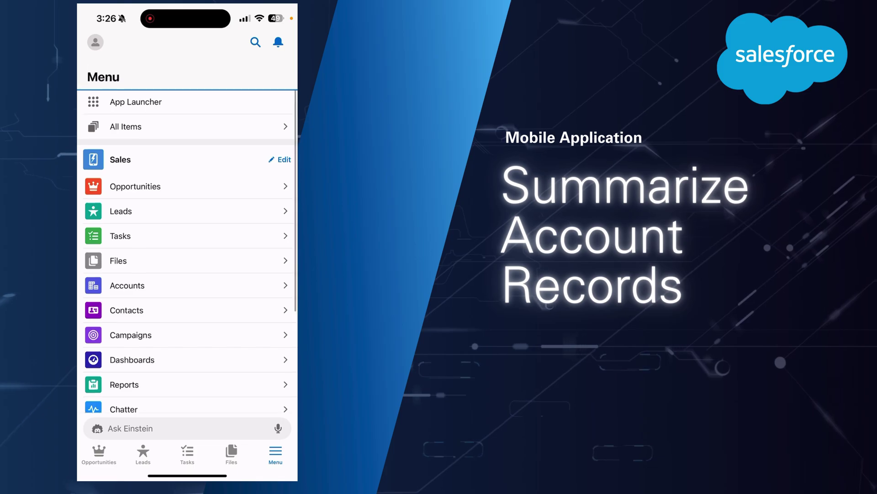
{"action": "scroll", "coordinate": [187, 247], "scroll_direction": "up", "scroll_amount": 1}
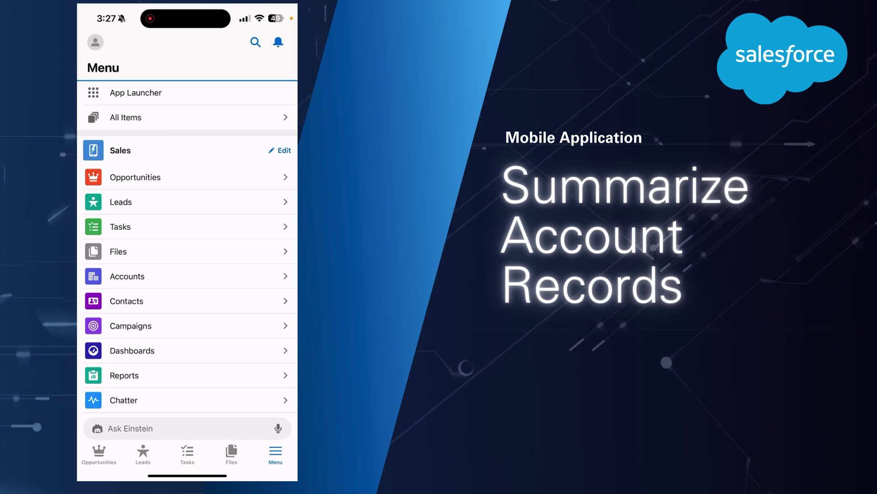
{"action": "scroll", "coordinate": [187, 240], "scroll_direction": "up", "scroll_amount": 2}
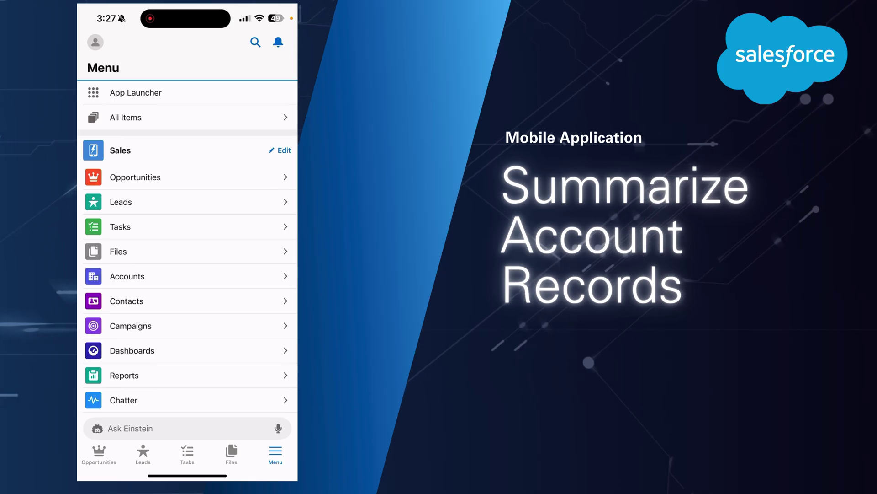
{"action": "scroll", "coordinate": [187, 240], "scroll_direction": "down", "scroll_amount": 1}
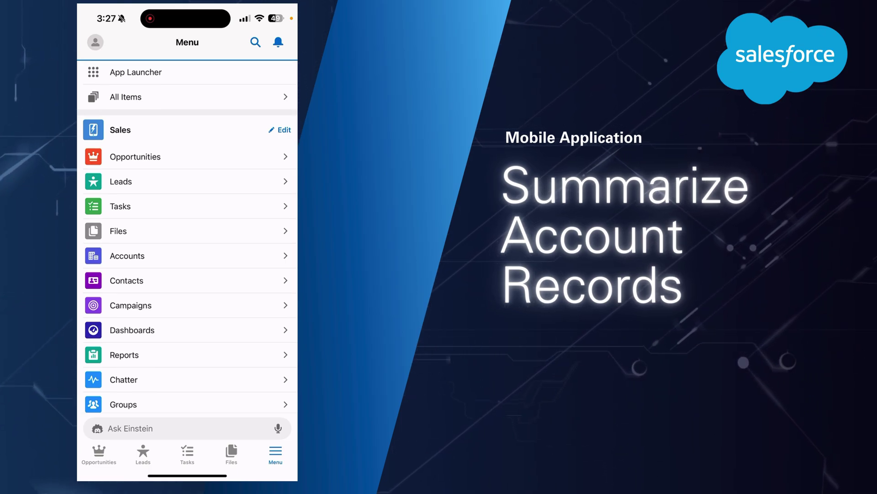
Ask Einstein to "Summarize the edge communication account" and receive the full account summary
{"action": "left_click", "coordinate": [278, 427]}
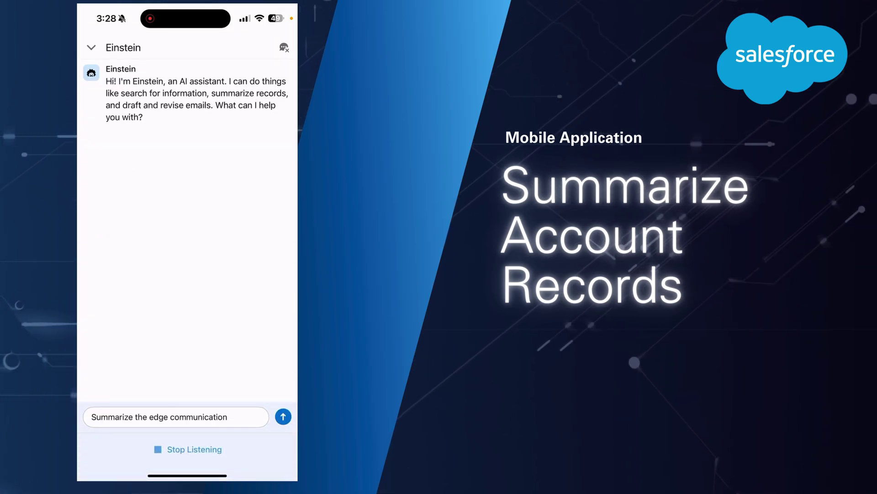
{"action": "left_click", "coordinate": [283, 416]}
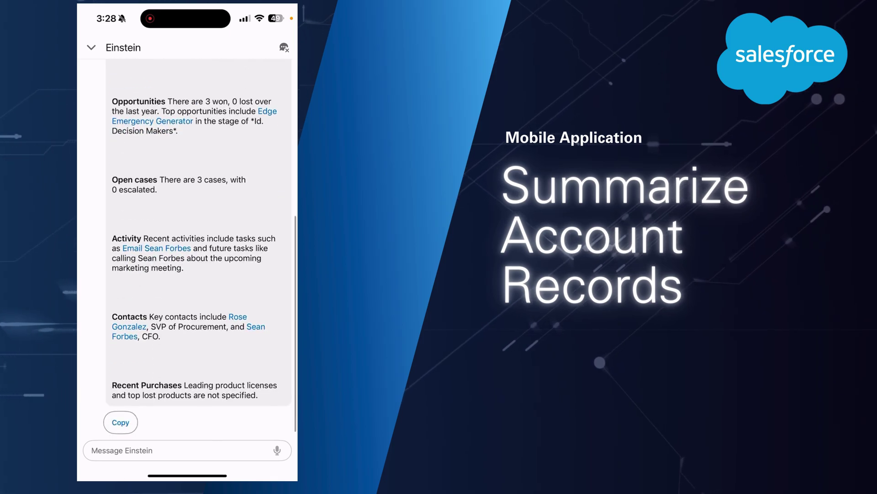
{"action": "scroll", "coordinate": [187, 247], "scroll_direction": "down", "scroll_amount": 1}
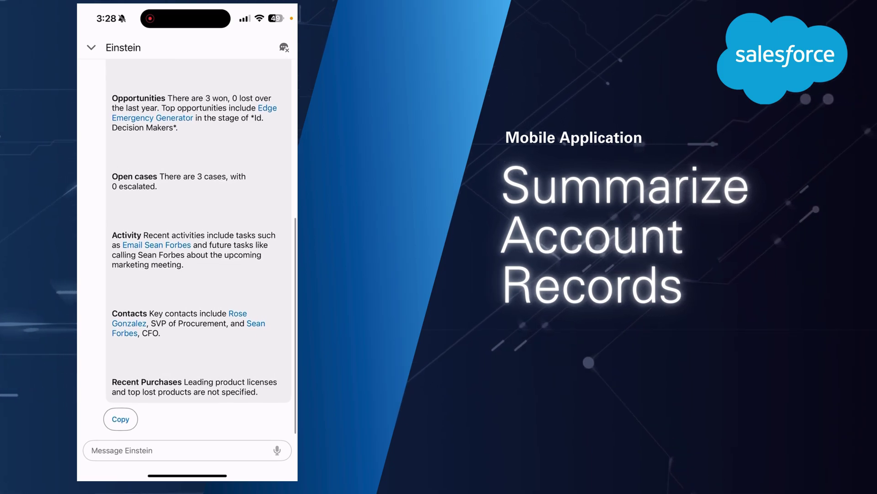
{"action": "scroll", "coordinate": [186, 247], "scroll_direction": "up", "scroll_amount": 3}
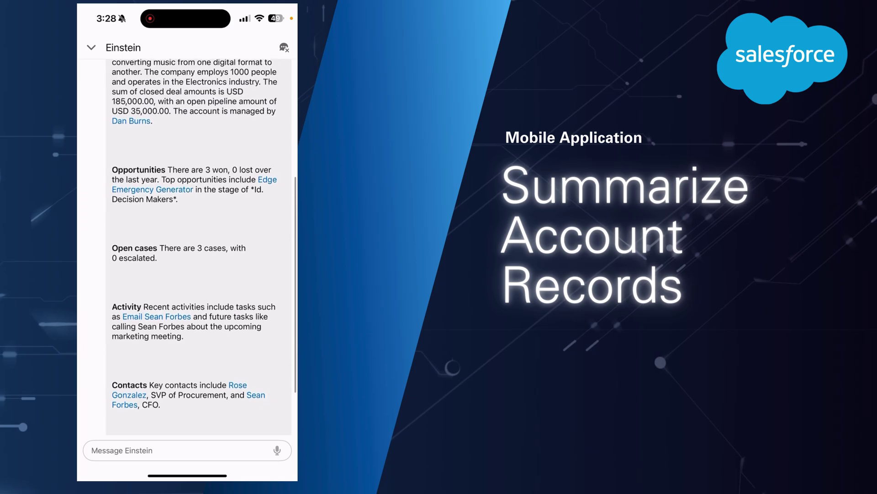
{"action": "scroll", "coordinate": [186, 247], "scroll_direction": "down", "scroll_amount": 3}
{"action": "scroll", "coordinate": [187, 246], "scroll_direction": "up", "scroll_amount": 2}
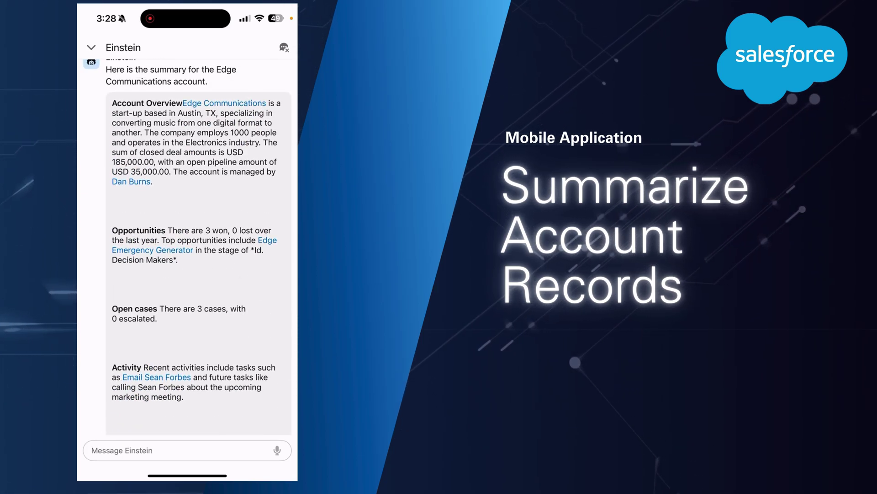
{"action": "scroll", "coordinate": [186, 247], "scroll_direction": "down", "scroll_amount": 1}
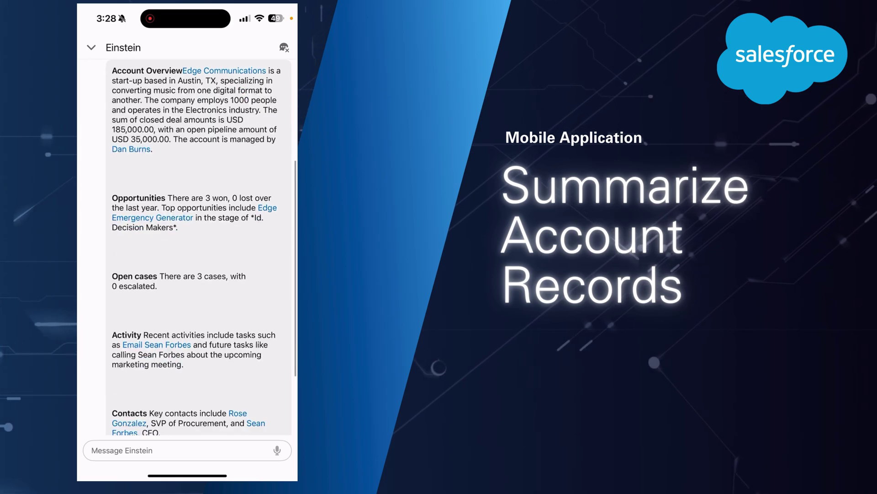
{"action": "scroll", "coordinate": [186, 247], "scroll_direction": "down", "scroll_amount": 3}
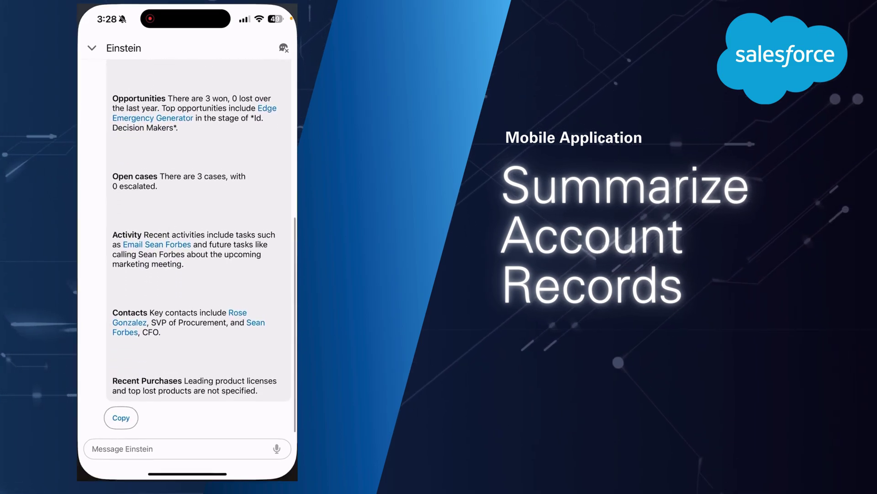